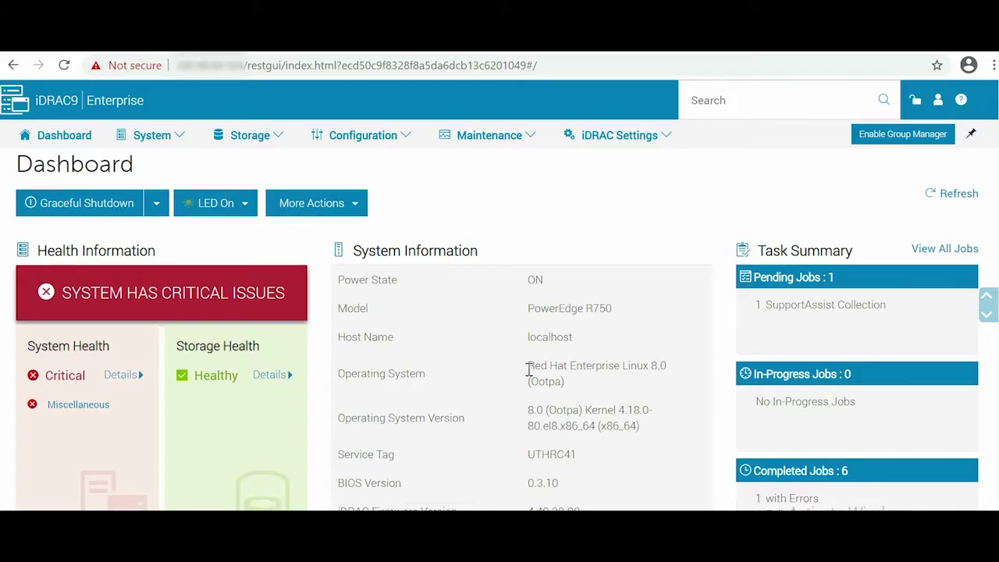
Show the iDRAC Service Module setup: version 3.6.0 installed on the host, status Running.
{"action": "left_click_drag", "start_coordinate": [529, 365], "coordinate": [568, 388]}
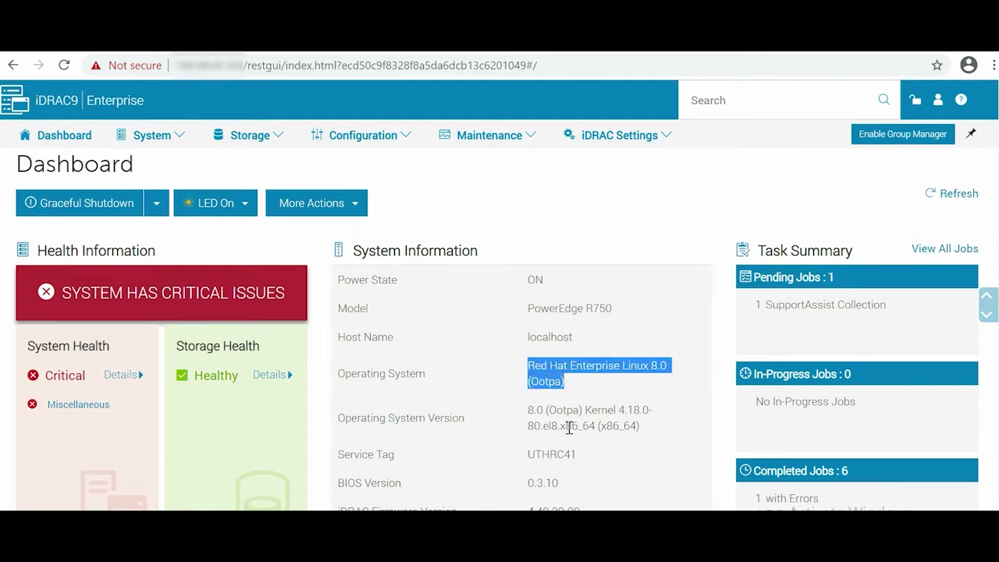
{"action": "left_click", "coordinate": [665, 137]}
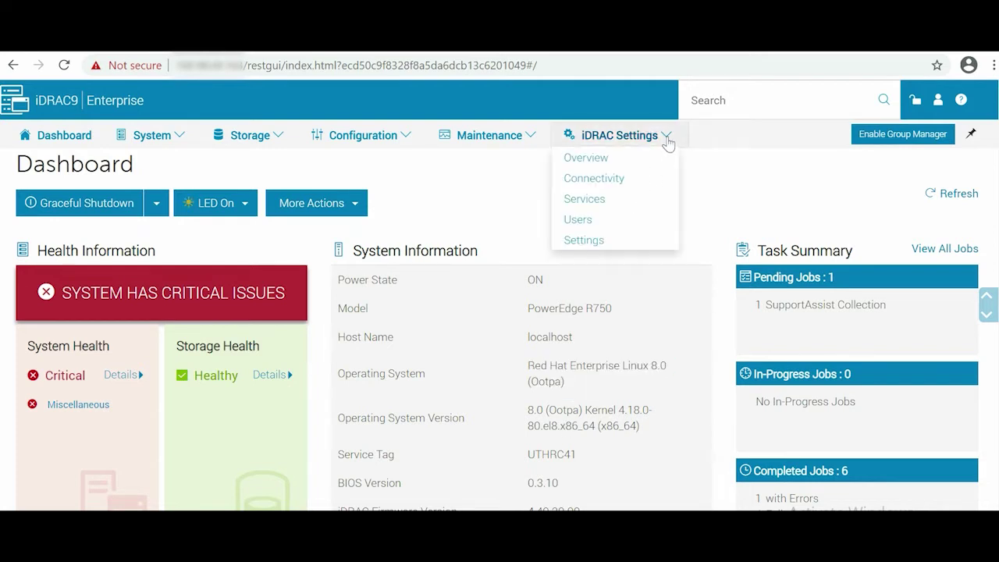
{"action": "left_click", "coordinate": [587, 240]}
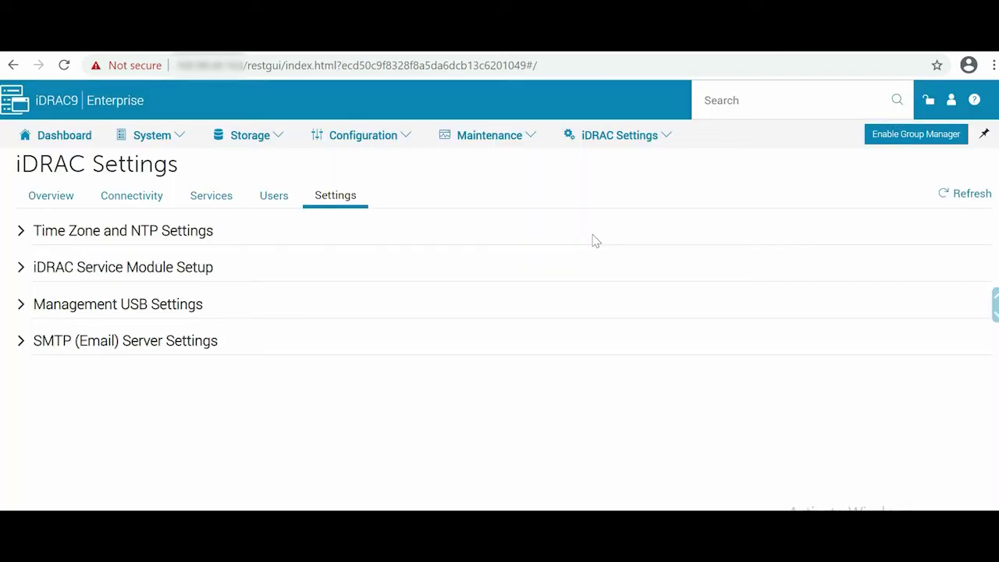
{"action": "left_click", "coordinate": [21, 270]}
{"action": "scroll", "coordinate": [500, 328], "scroll_direction": "down", "scroll_amount": 3}
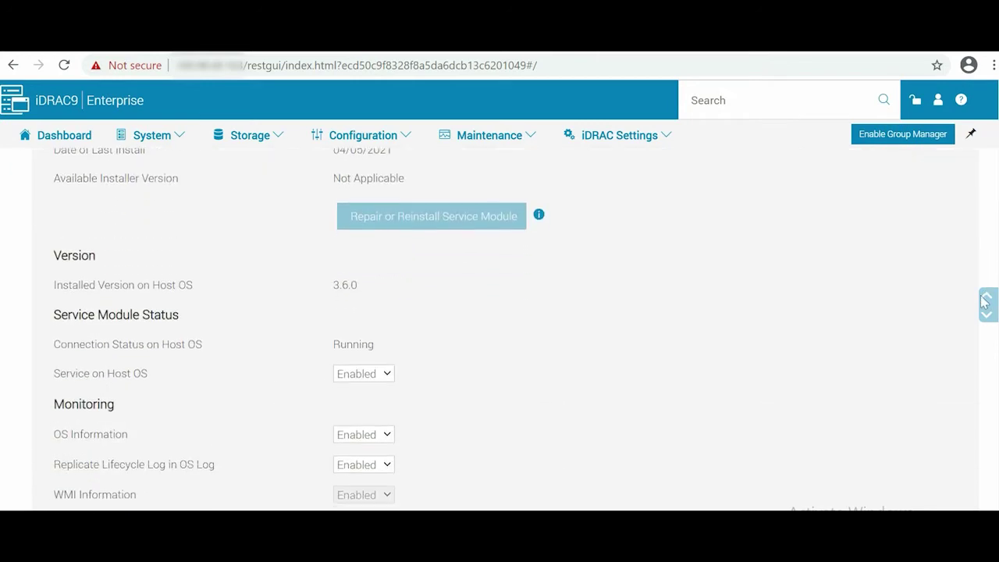
{"action": "left_click_drag", "start_coordinate": [331, 248], "coordinate": [361, 269]}
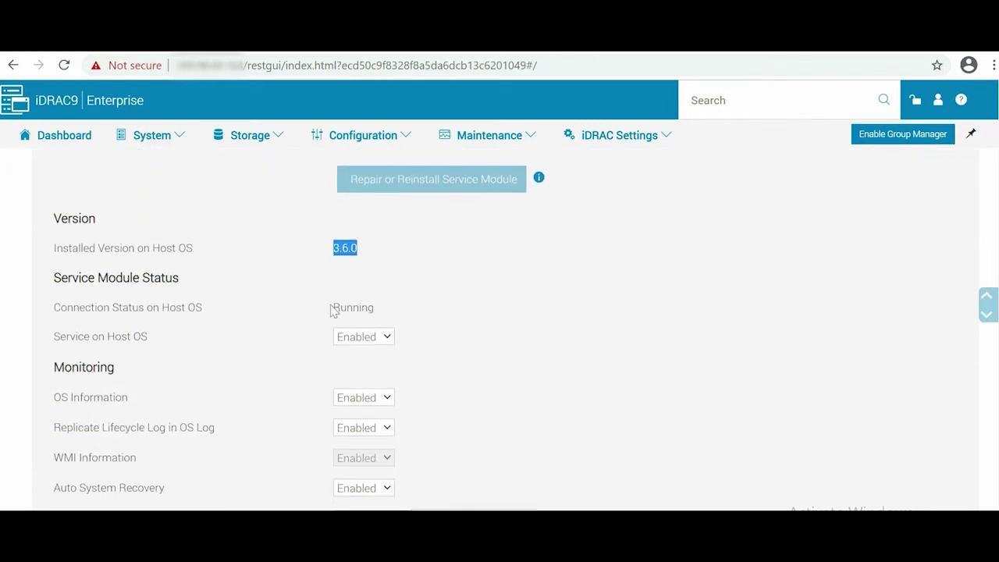
{"action": "left_click_drag", "start_coordinate": [331, 306], "coordinate": [380, 308]}
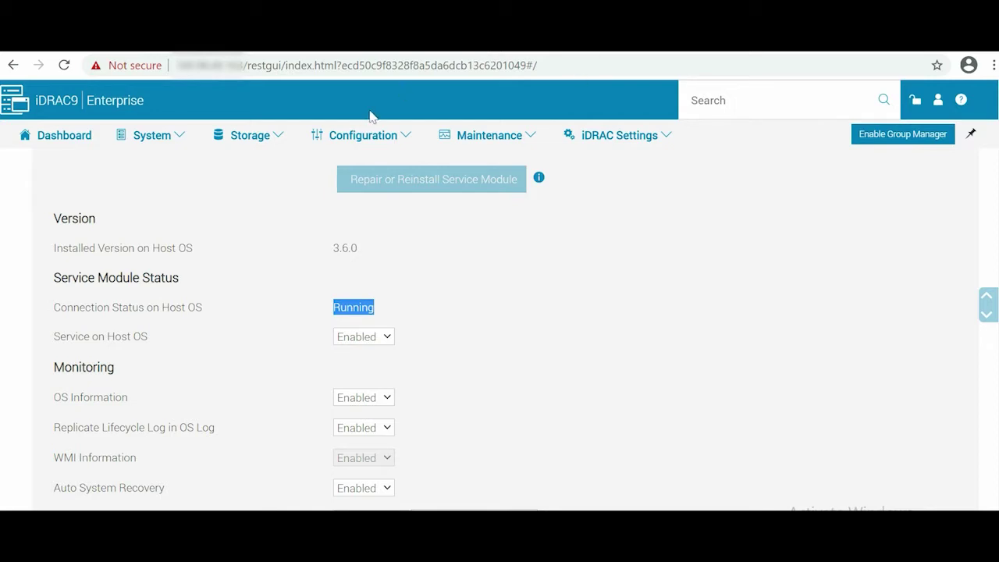
Show the Storage Configuration physical disk table and the Slot 14 SSD's action choices.
{"action": "left_click", "coordinate": [407, 137]}
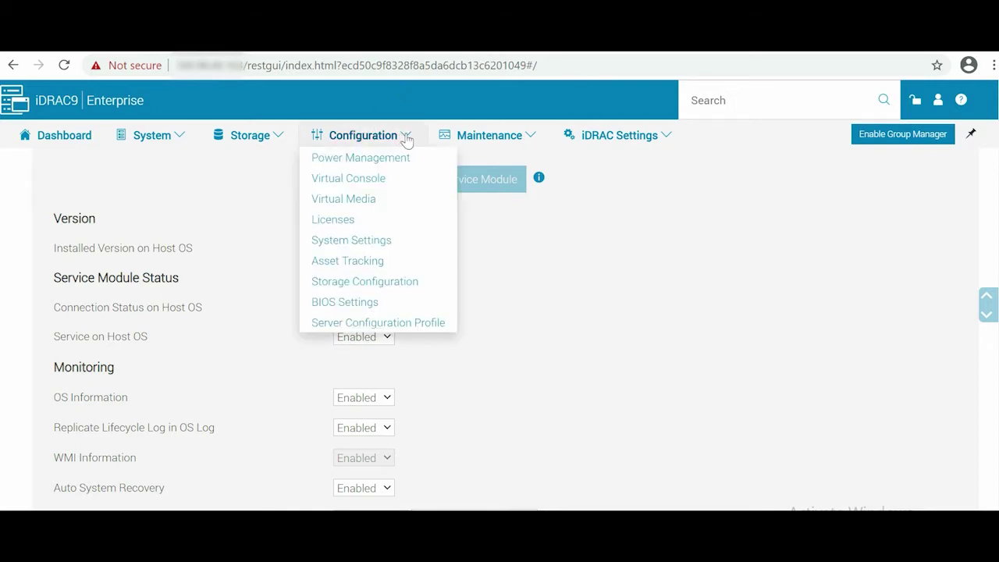
{"action": "left_click", "coordinate": [388, 283]}
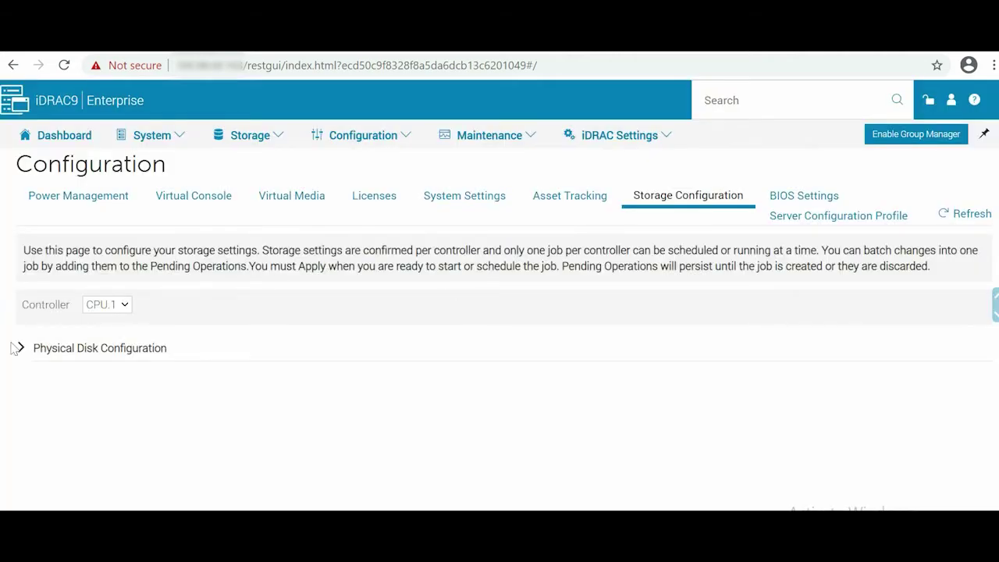
{"action": "left_click", "coordinate": [21, 349]}
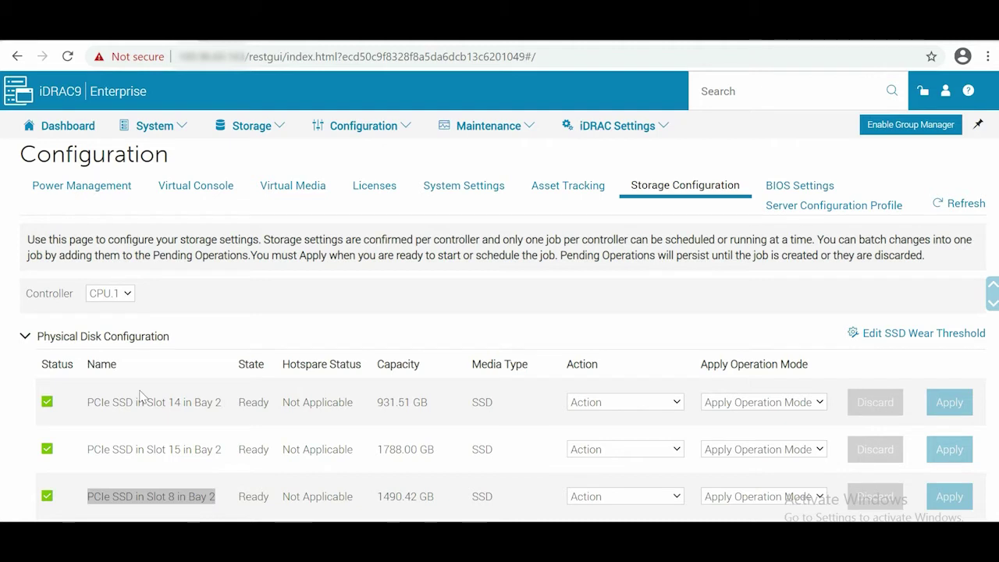
{"action": "left_click_drag", "start_coordinate": [87, 402], "coordinate": [225, 407]}
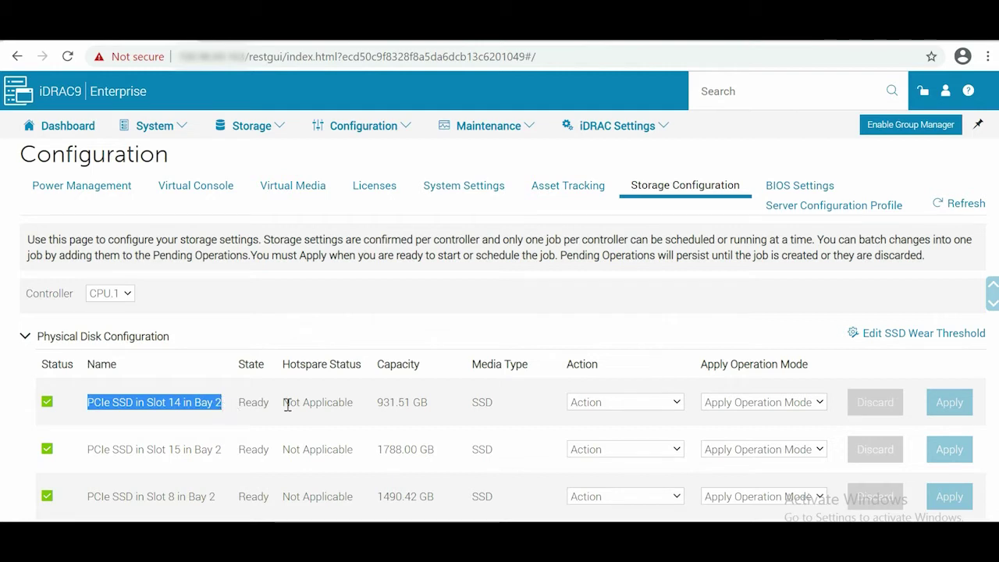
{"action": "left_click", "coordinate": [616, 409]}
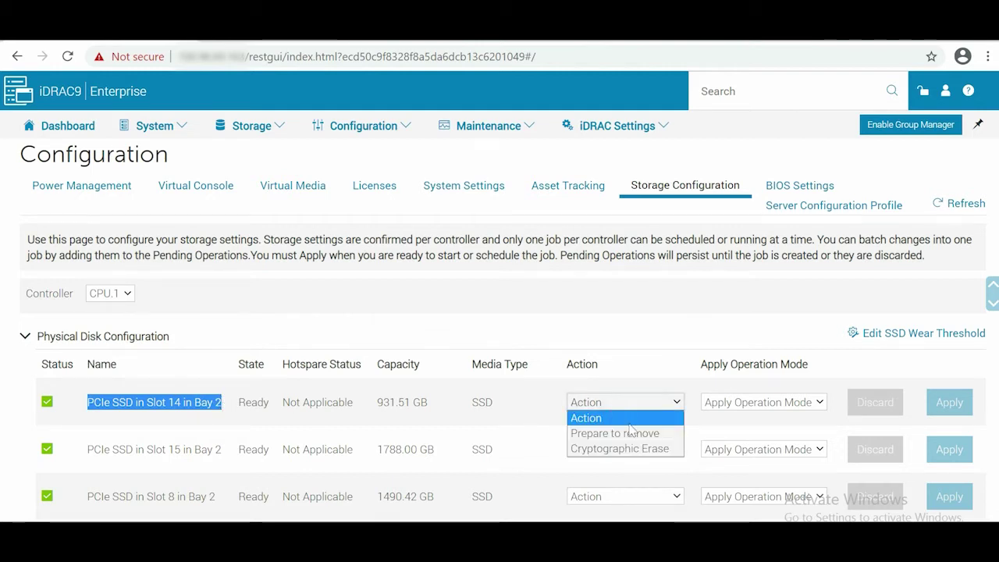
Apply Prepare to remove to the Slot 14 SSD now, accepting the RAC0740 warning and job message.
{"action": "left_click", "coordinate": [619, 433]}
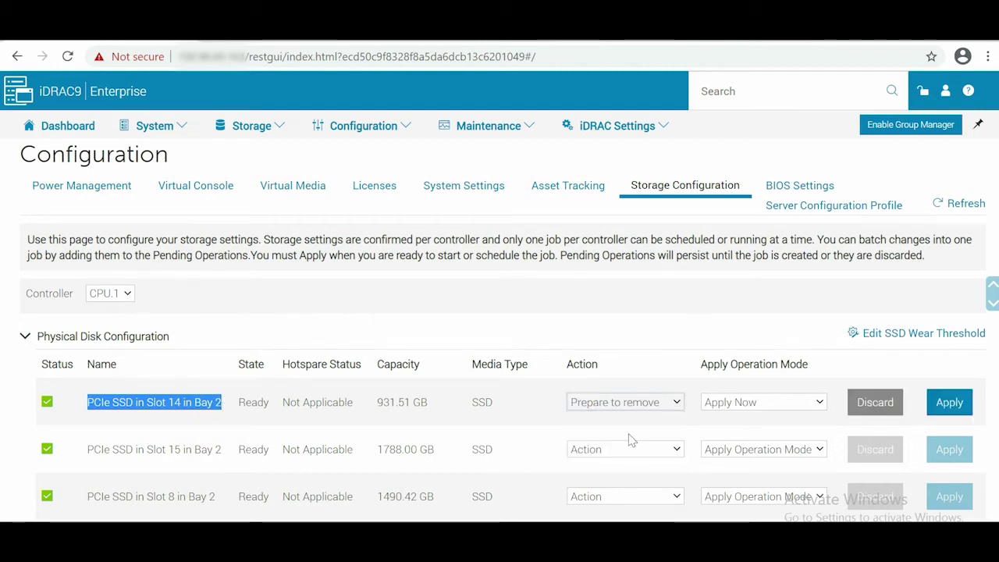
{"action": "left_click", "coordinate": [939, 405]}
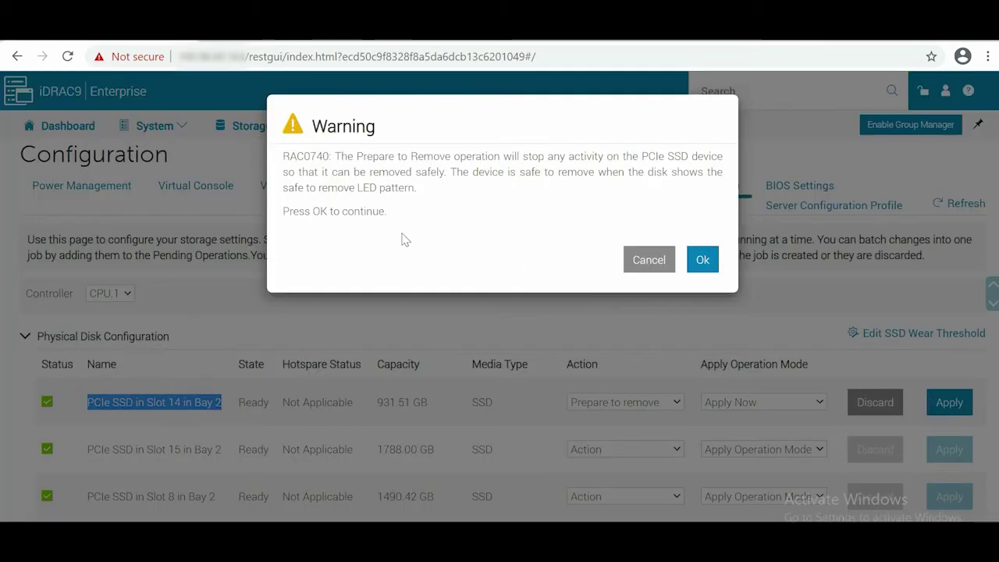
{"action": "left_click", "coordinate": [702, 260]}
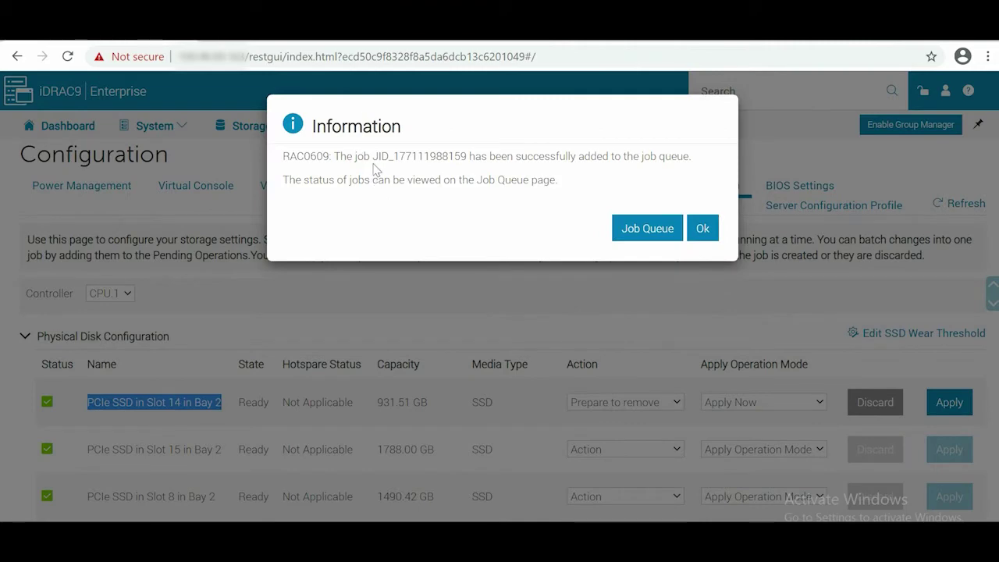
{"action": "left_click_drag", "start_coordinate": [372, 156], "coordinate": [467, 157]}
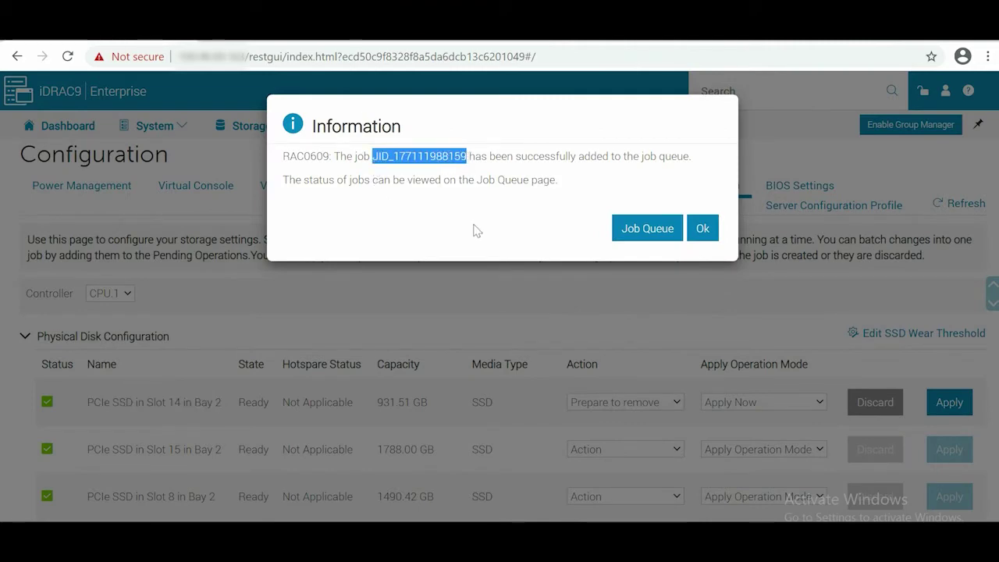
{"action": "left_click", "coordinate": [702, 228]}
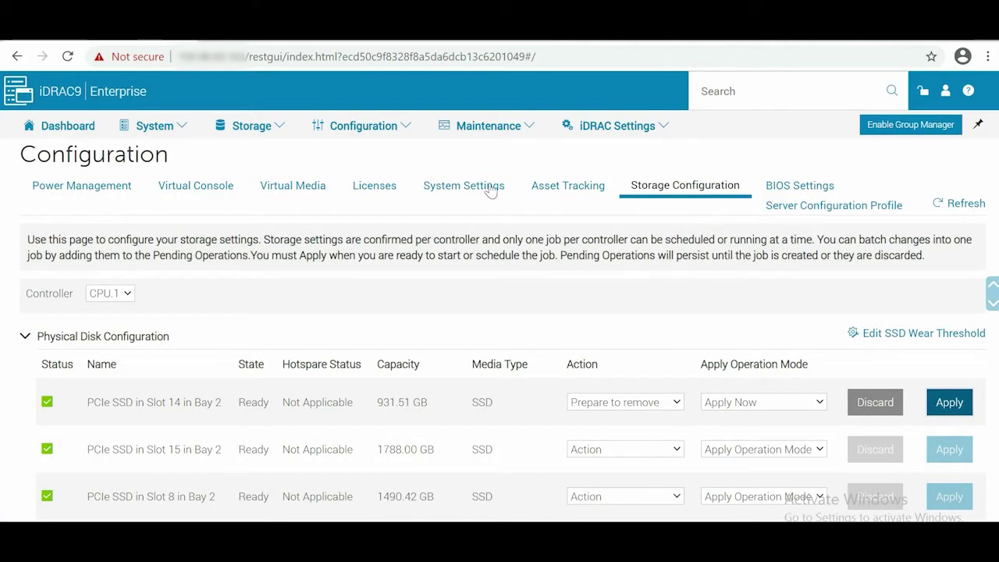
Refresh the Lifecycle Log until the JCP027 job shows 'Job completed successfully'.
{"action": "left_click", "coordinate": [530, 130]}
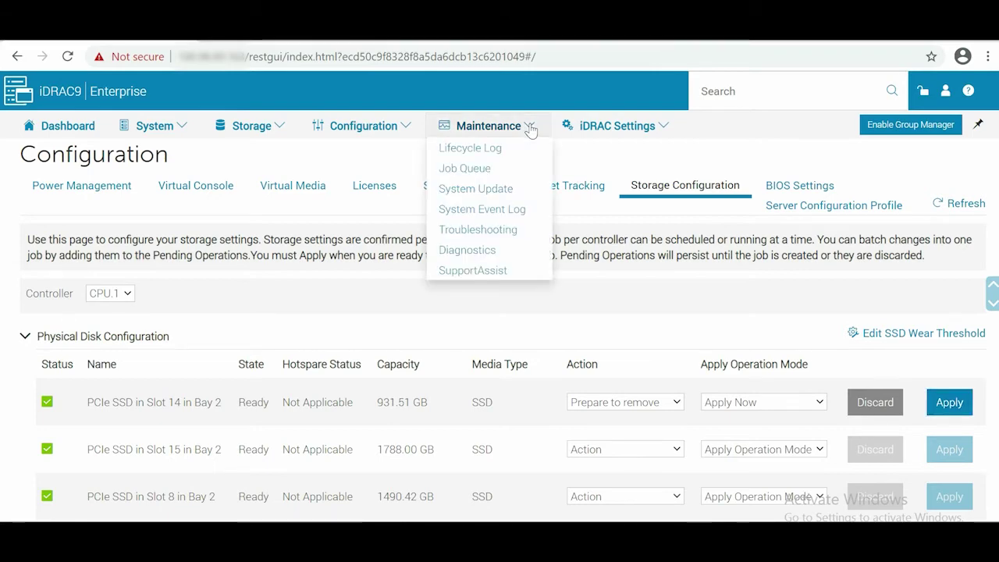
{"action": "left_click", "coordinate": [503, 151]}
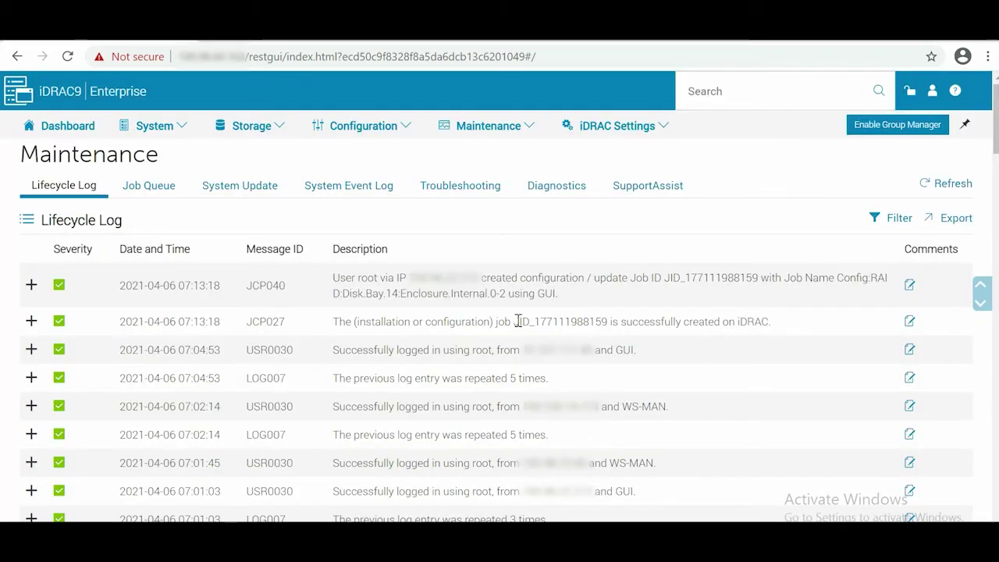
{"action": "left_click_drag", "start_coordinate": [517, 321], "coordinate": [611, 323]}
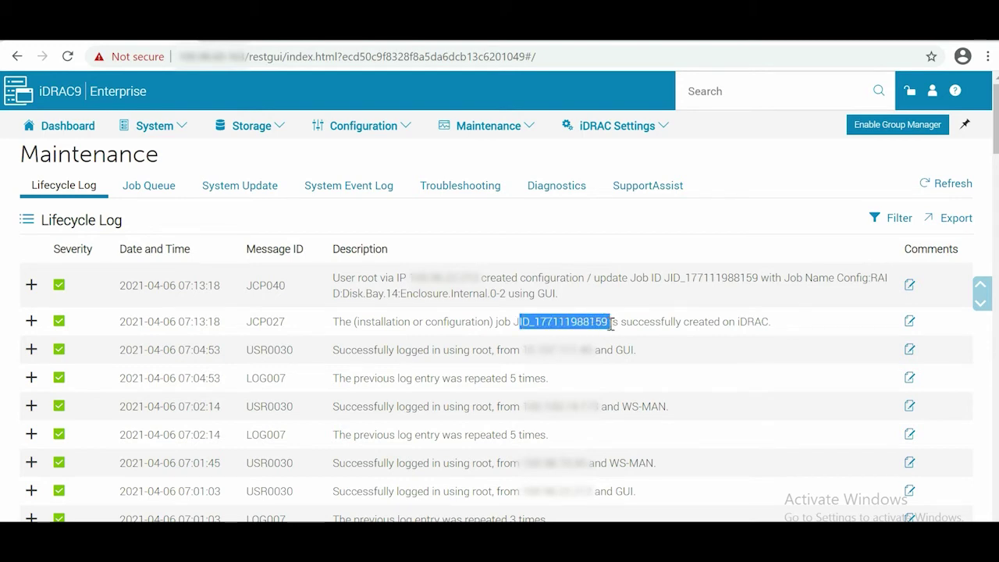
{"action": "left_click", "coordinate": [935, 184]}
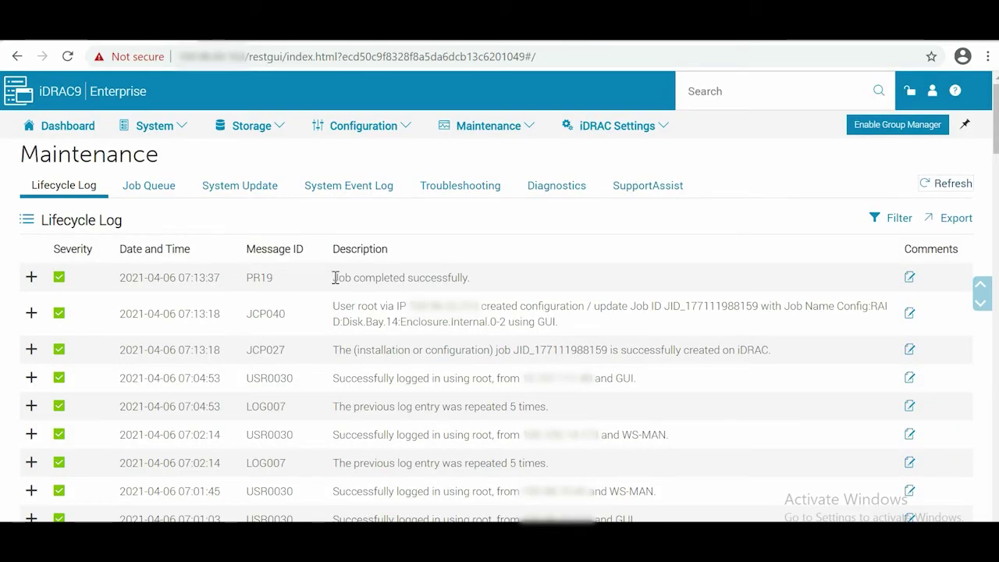
{"action": "left_click_drag", "start_coordinate": [334, 278], "coordinate": [469, 278]}
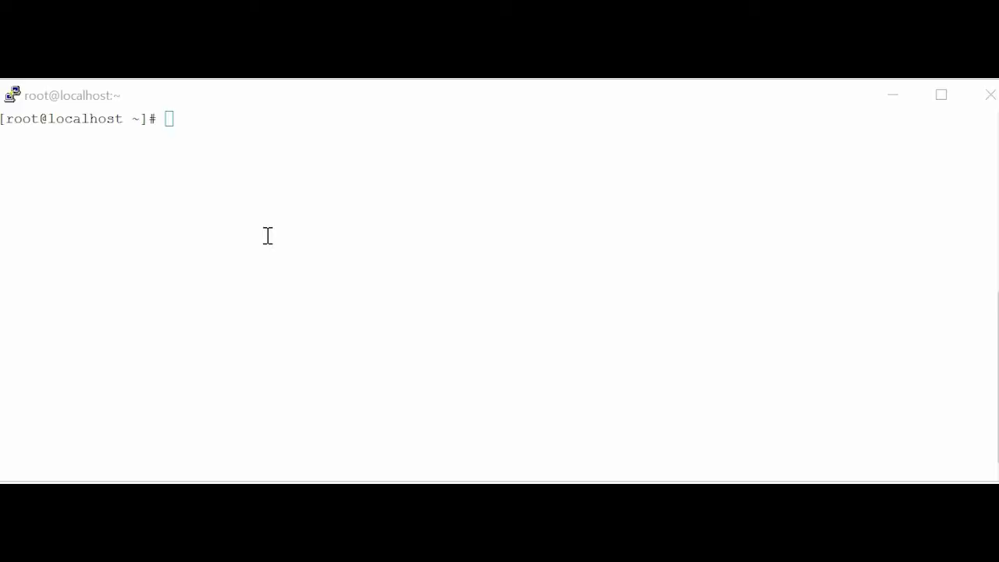
Run grep ISM0024 /var/log/messages and highlight the slot 14 removal entry.
{"action": "left_click", "coordinate": [267, 236]}
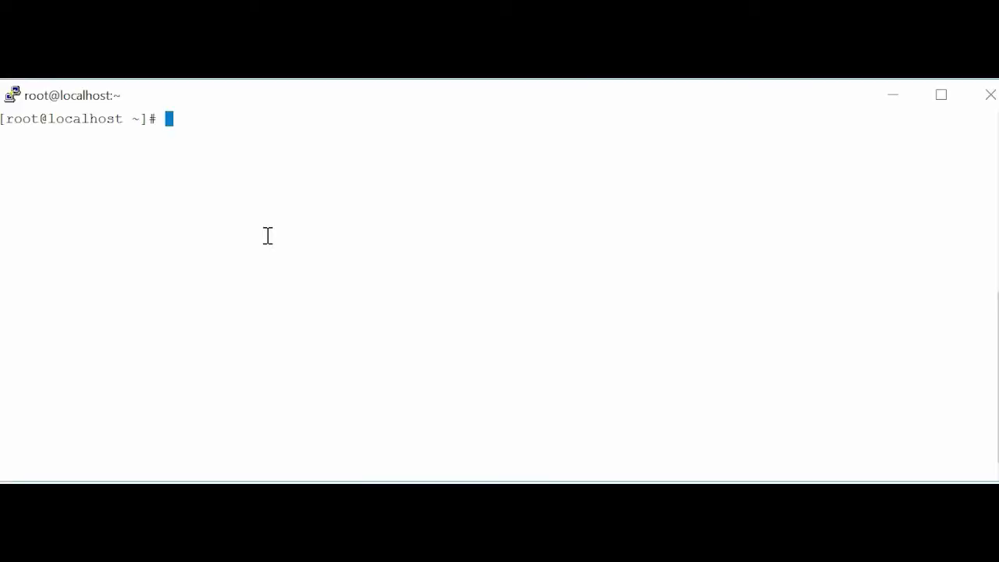
{"action": "type", "text": "grep "}
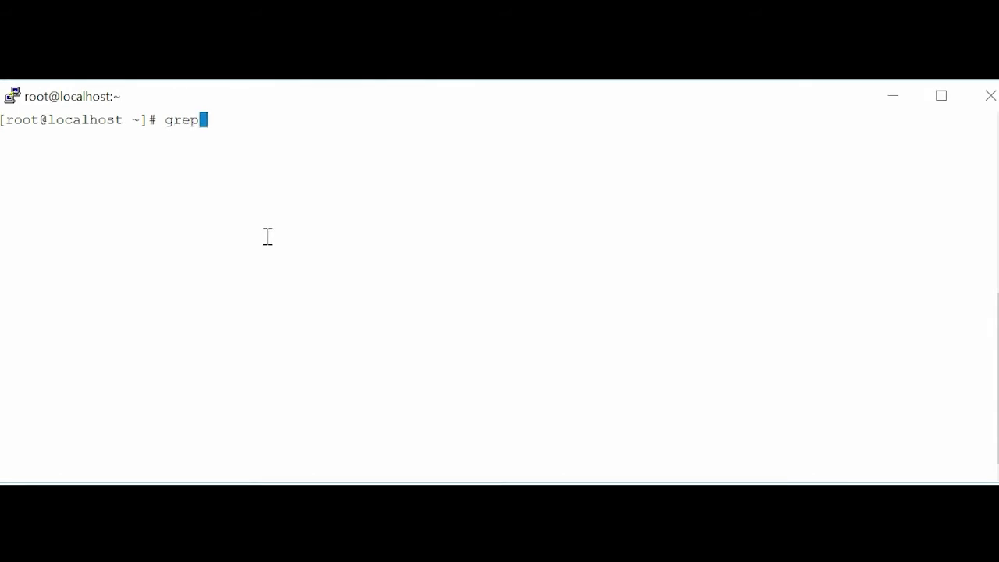
{"action": "type", "text": "ISM0024"}
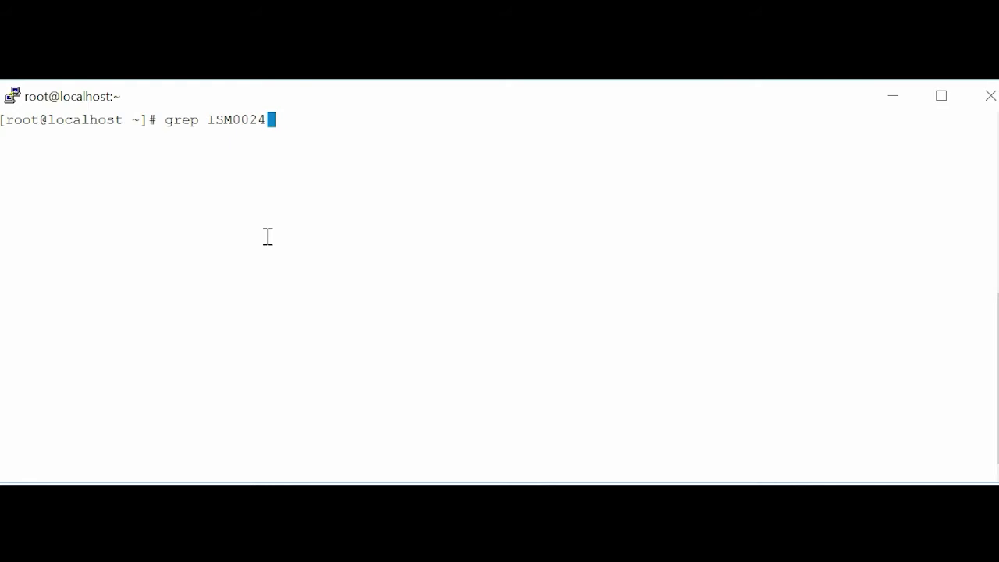
{"action": "type", "text": " /var/log"}
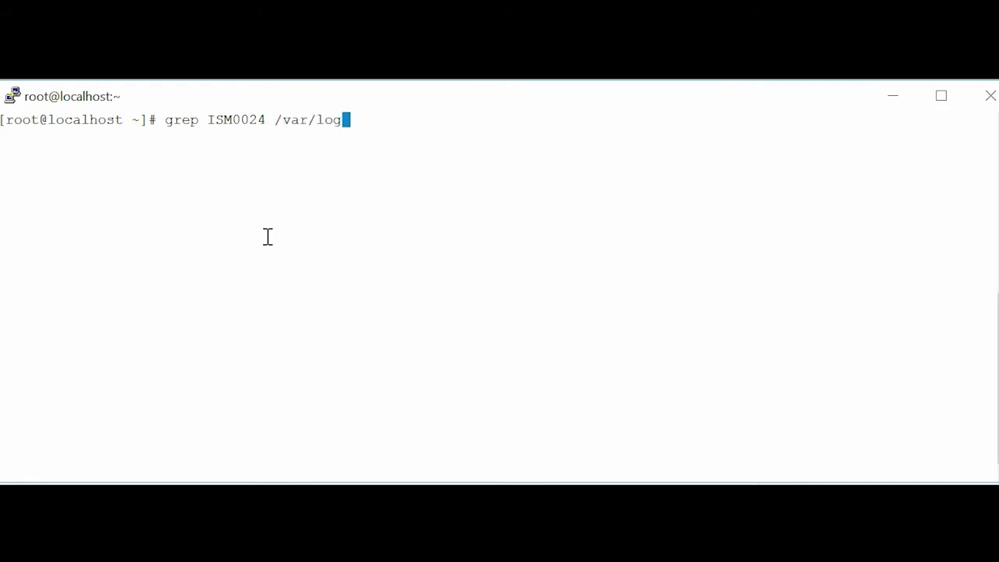
{"action": "type", "text": "/messages"}
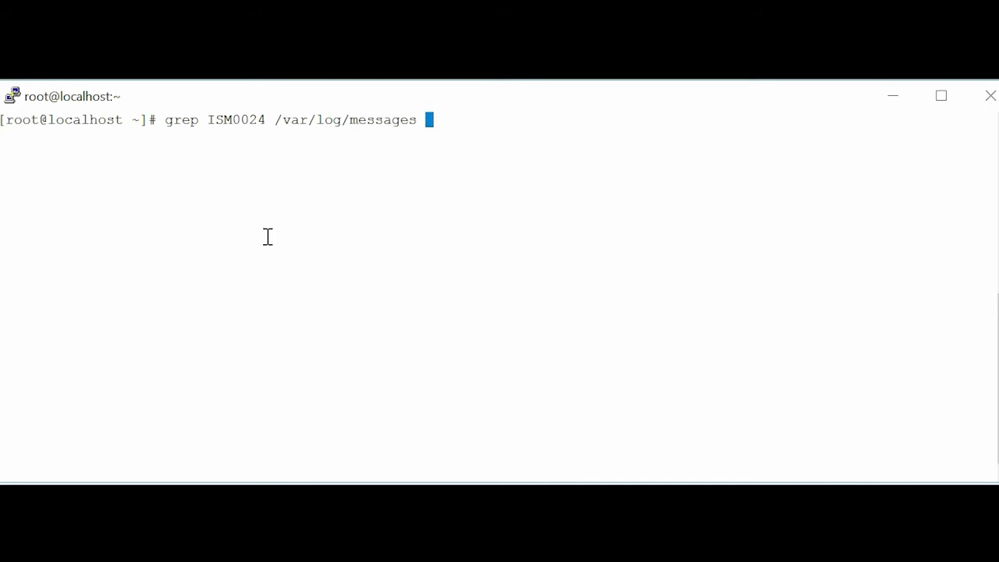
{"action": "key", "text": "Return"}
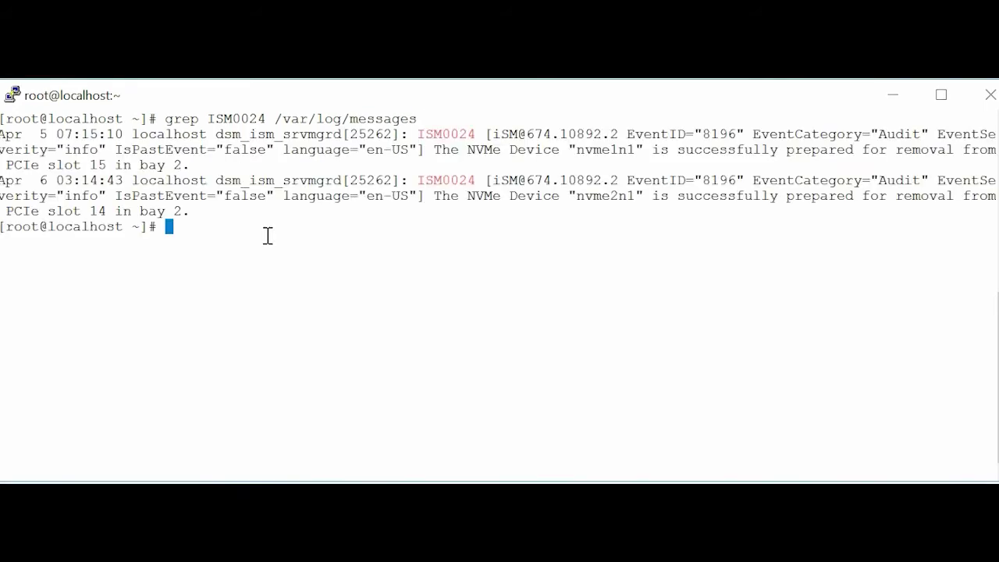
{"action": "left_click_drag", "start_coordinate": [3, 181], "coordinate": [988, 219]}
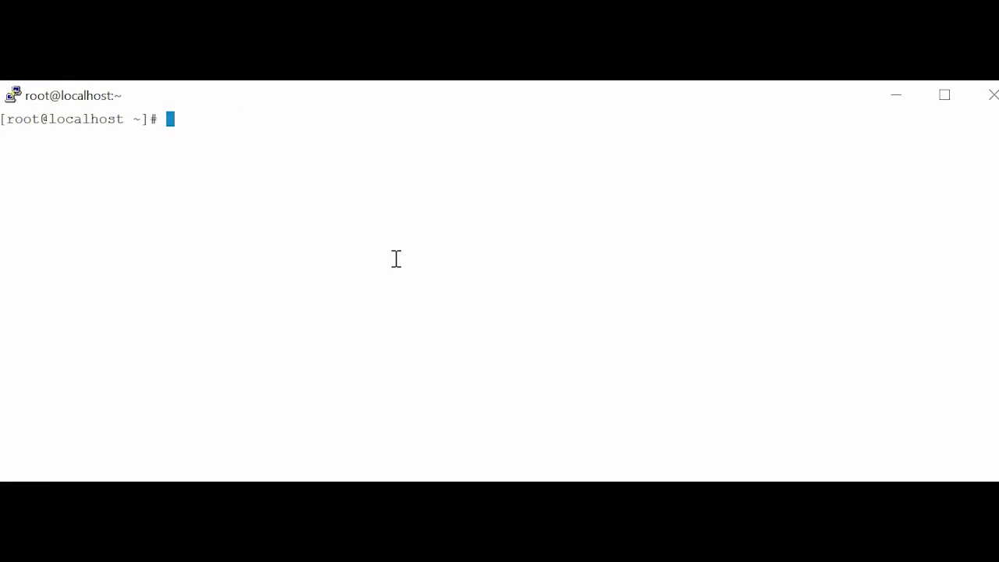
Run fdisk -l and highlight nvme0n1's EFI System, Linux filesystem and LVM partitions.
{"action": "type", "text": "fdisk -l"}
{"action": "key", "text": "Return"}
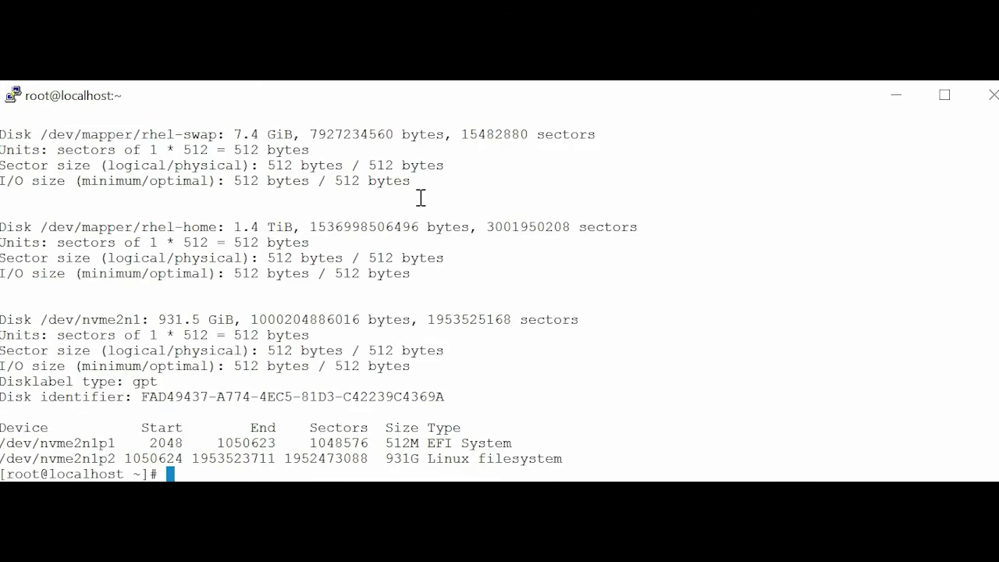
{"action": "scroll", "coordinate": [319, 298], "scroll_direction": "up", "scroll_amount": 5}
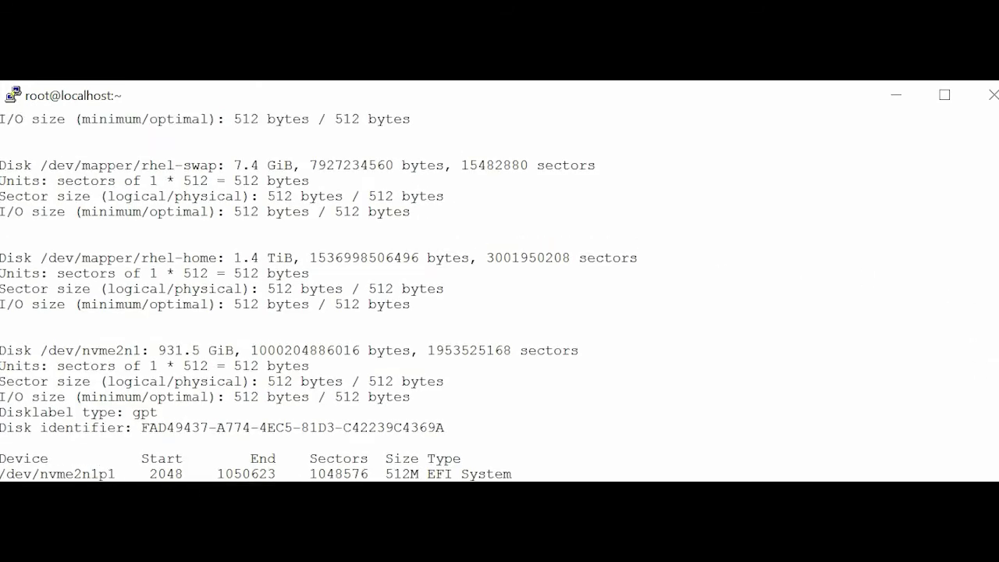
{"action": "scroll", "coordinate": [227, 249], "scroll_direction": "up", "scroll_amount": 1}
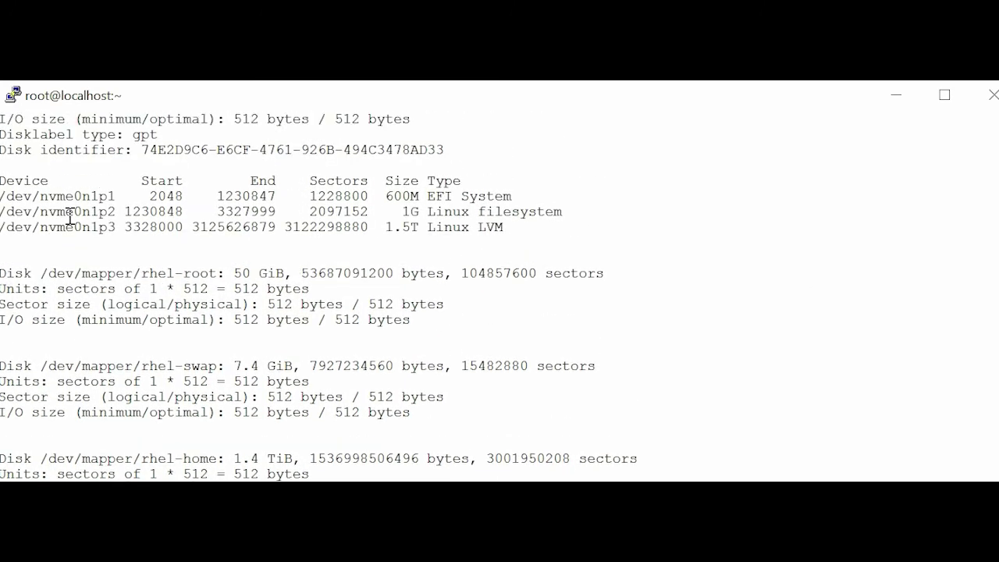
{"action": "left_click_drag", "start_coordinate": [4, 196], "coordinate": [535, 234]}
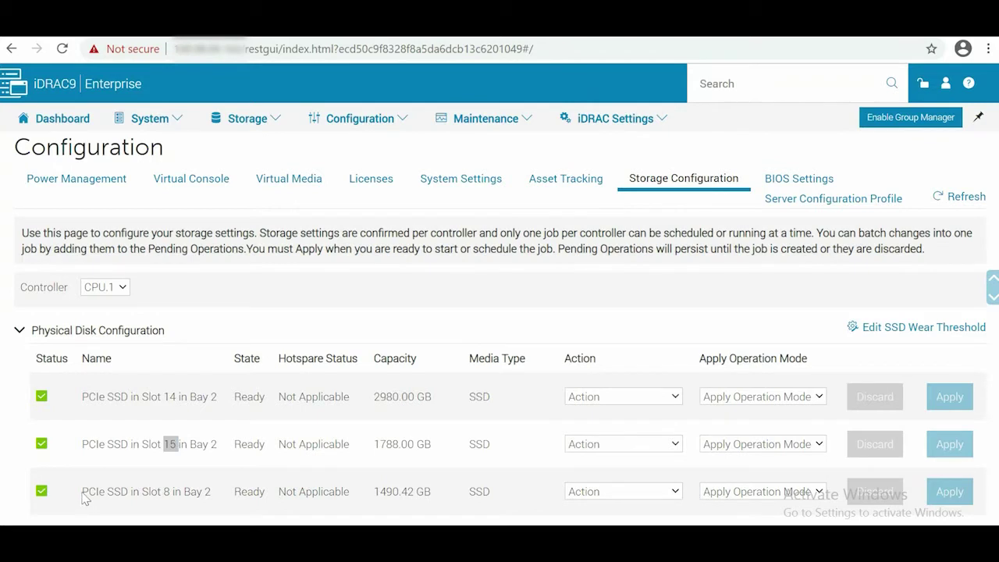
Apply Prepare to remove to the Slot 8 SSD in Bay 2, confirming the warning and job notice.
{"action": "left_click_drag", "start_coordinate": [82, 492], "coordinate": [258, 492]}
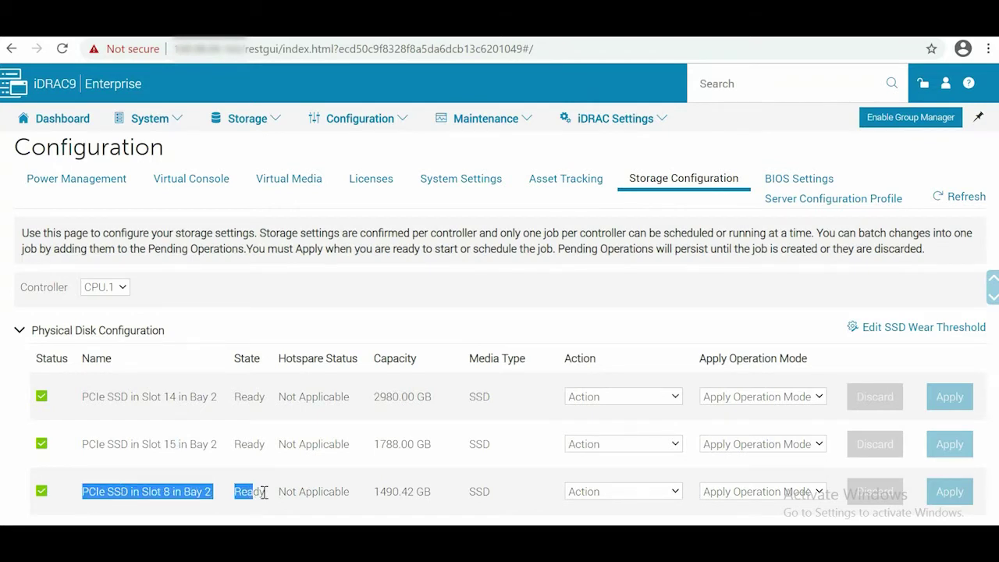
{"action": "left_click", "coordinate": [644, 503]}
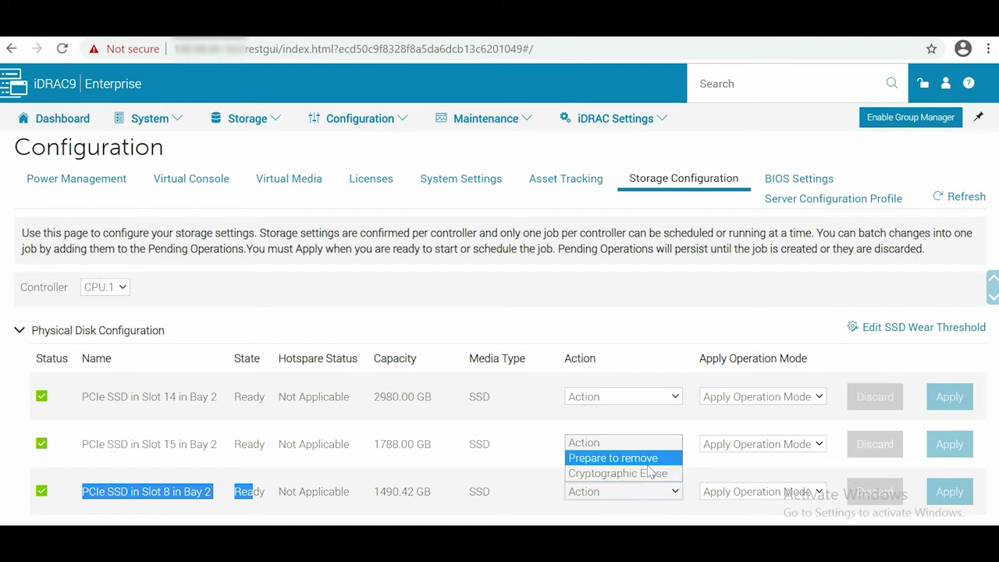
{"action": "left_click", "coordinate": [650, 465]}
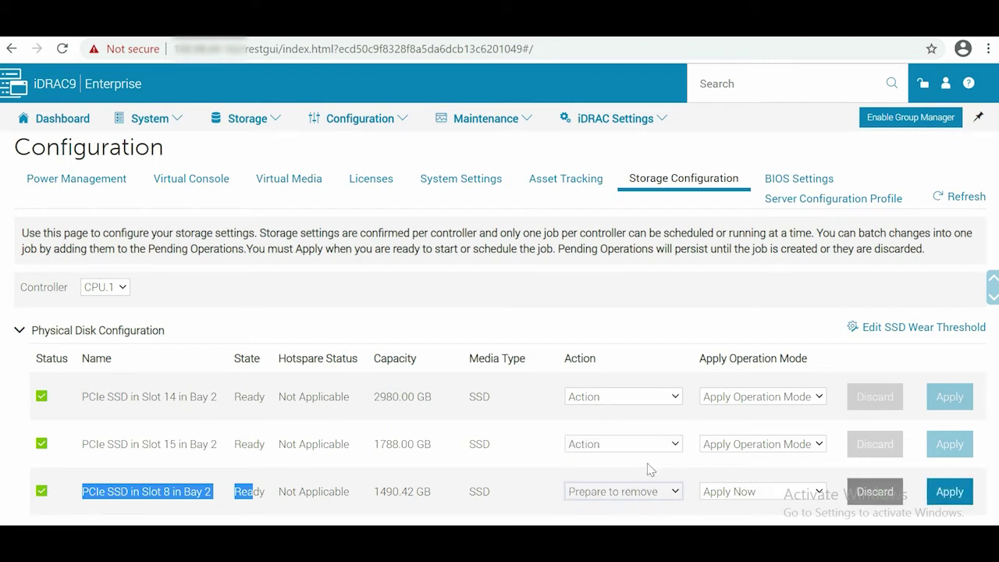
{"action": "left_click", "coordinate": [950, 492]}
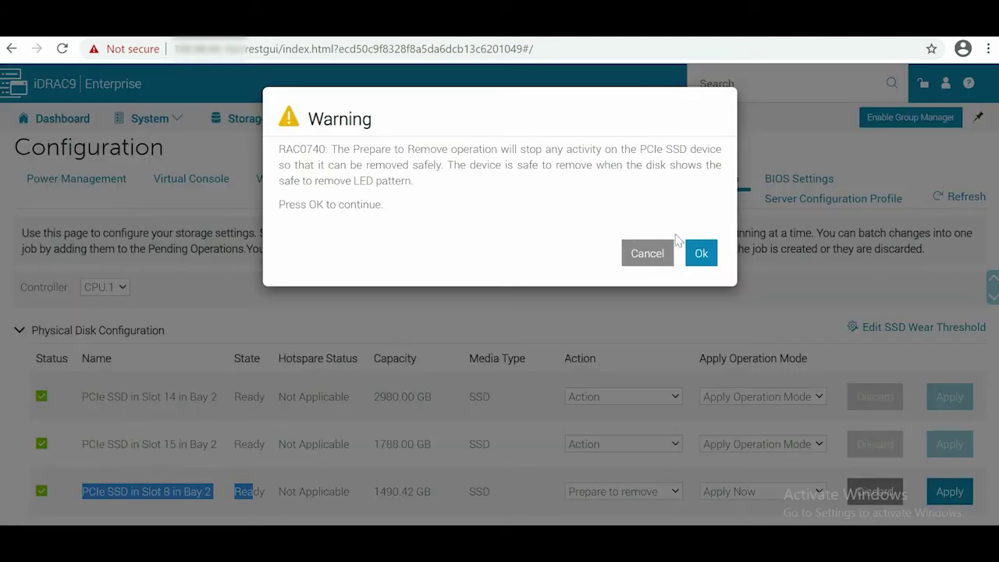
{"action": "left_click", "coordinate": [703, 253]}
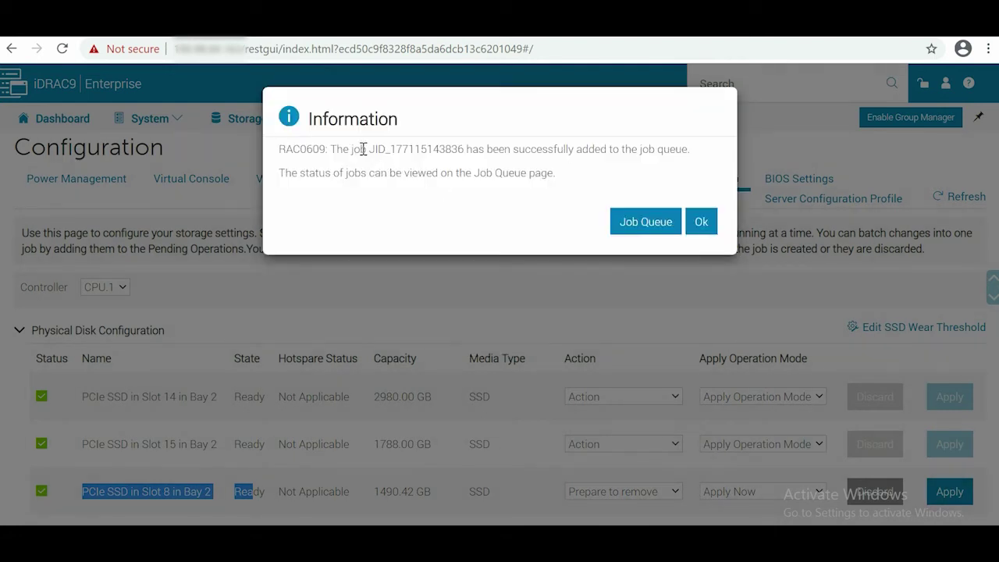
{"action": "left_click_drag", "start_coordinate": [376, 149], "coordinate": [466, 153]}
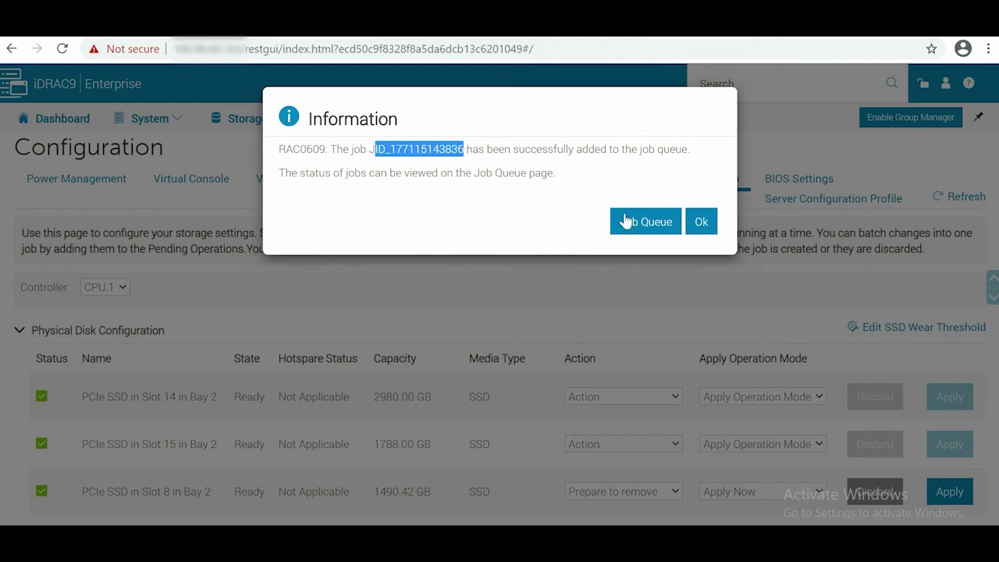
{"action": "left_click", "coordinate": [709, 226]}
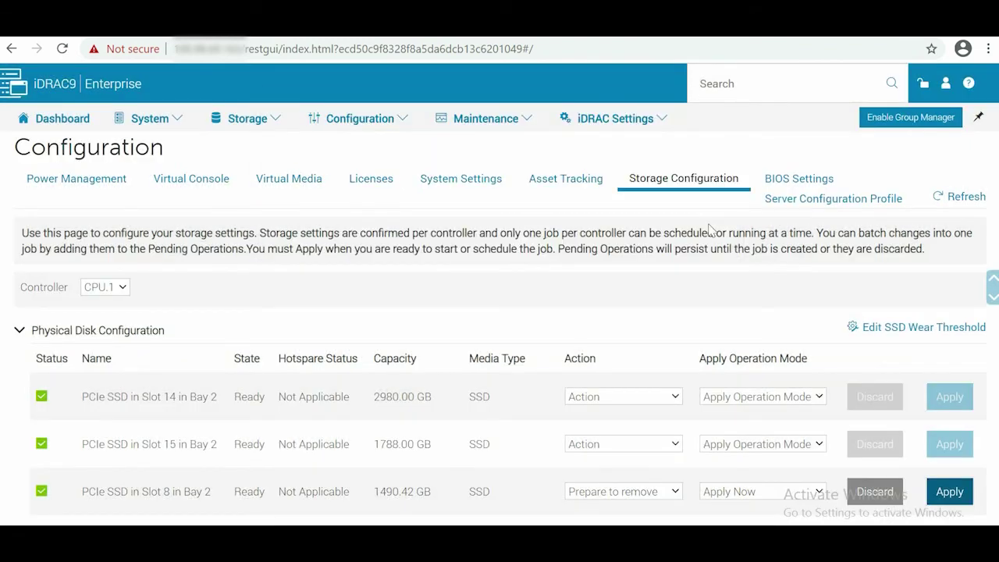
Highlight the failed Slot 8 job entry in the Lifecycle Log.
{"action": "left_click", "coordinate": [522, 123]}
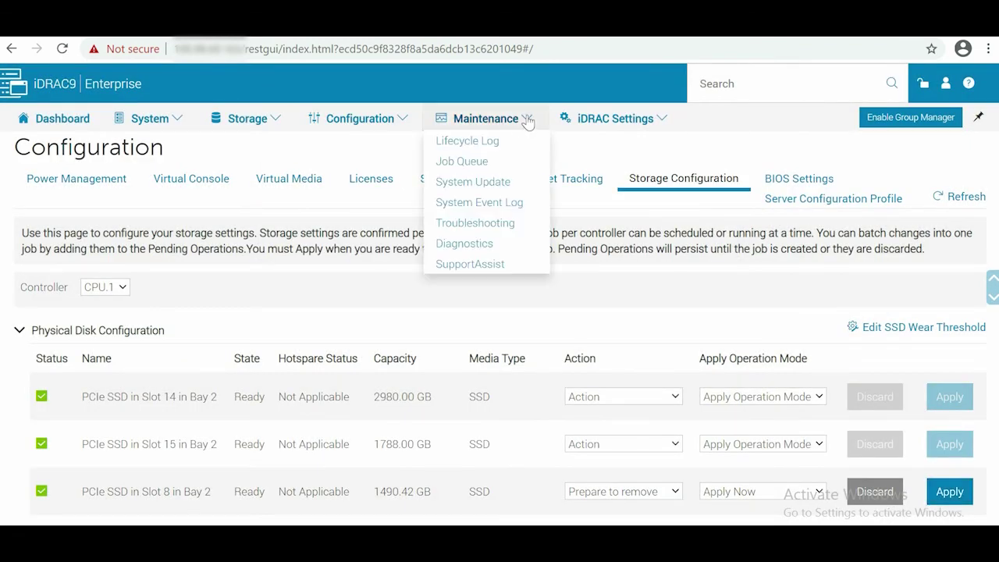
{"action": "left_click", "coordinate": [501, 144]}
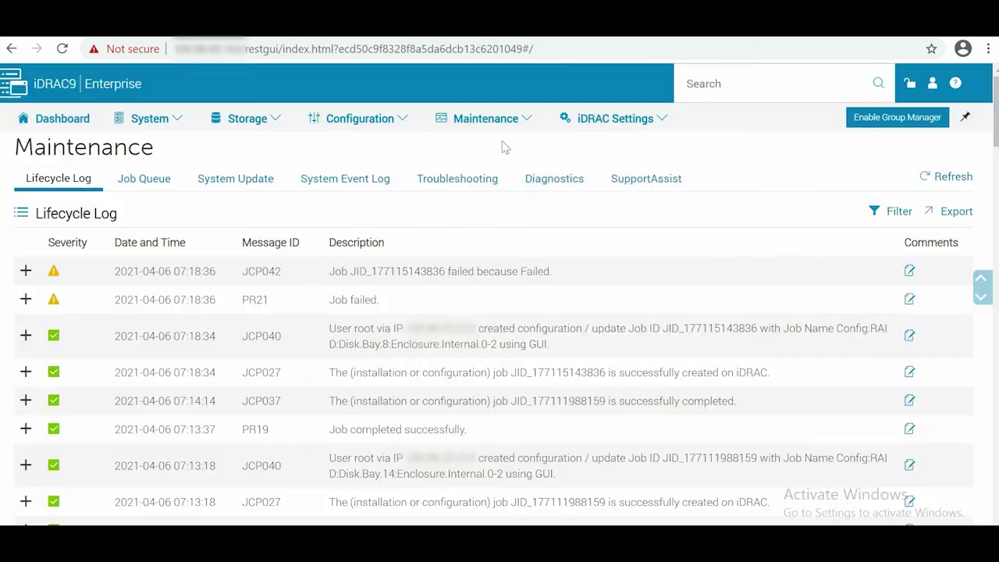
{"action": "left_click_drag", "start_coordinate": [328, 273], "coordinate": [551, 273]}
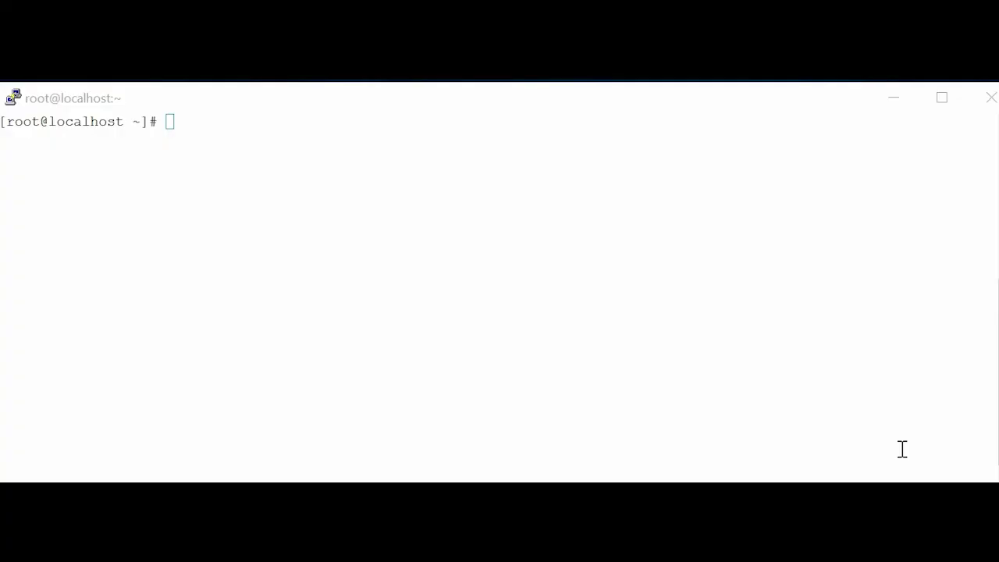
Enter 'grep ISM0025 /var/log/messages |tail -1' at the PuTTY root prompt.
{"action": "left_click", "coordinate": [902, 449]}
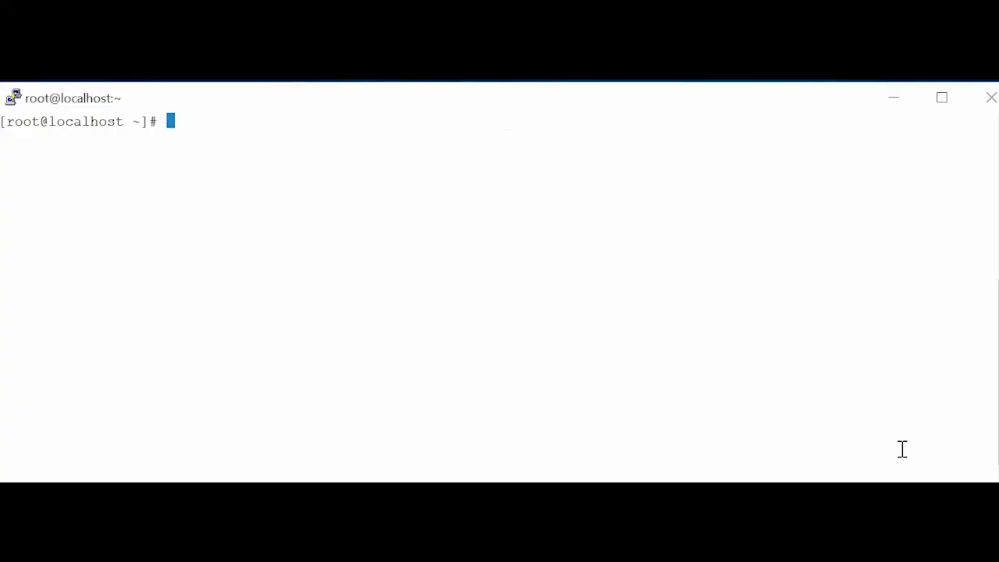
{"action": "type", "text": "grep ISM0025"}
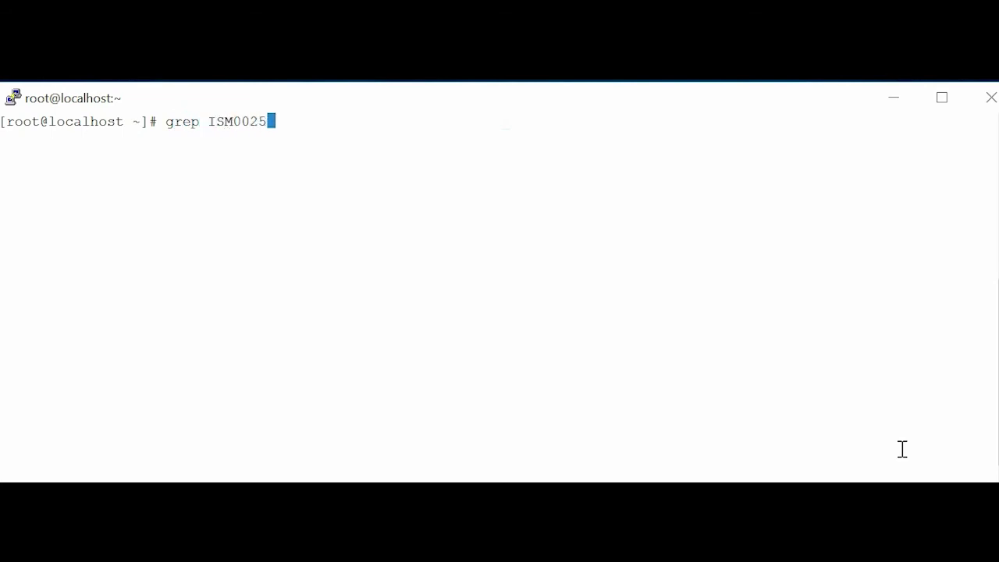
{"action": "type", "text": " /var/log"}
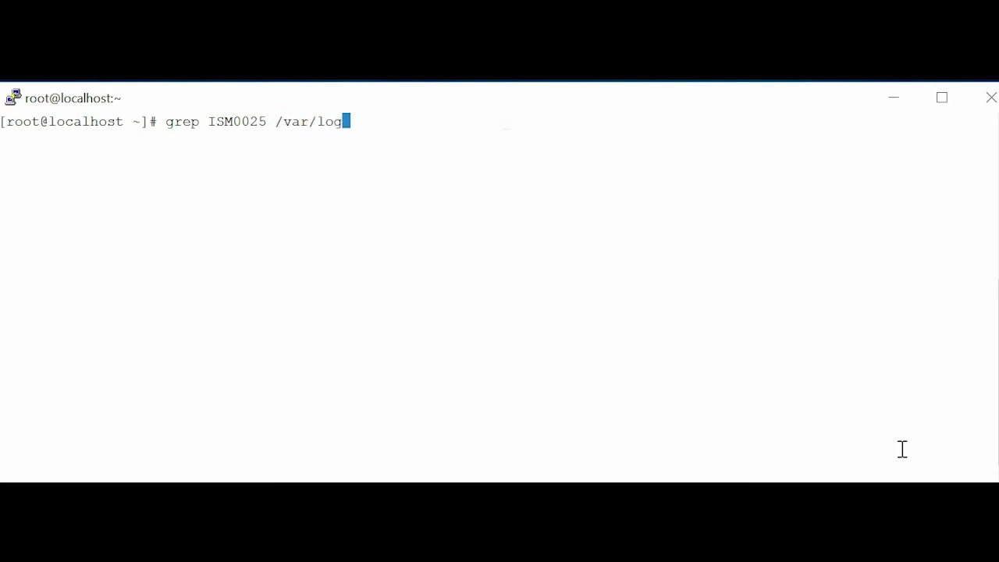
{"action": "type", "text": "/messages"}
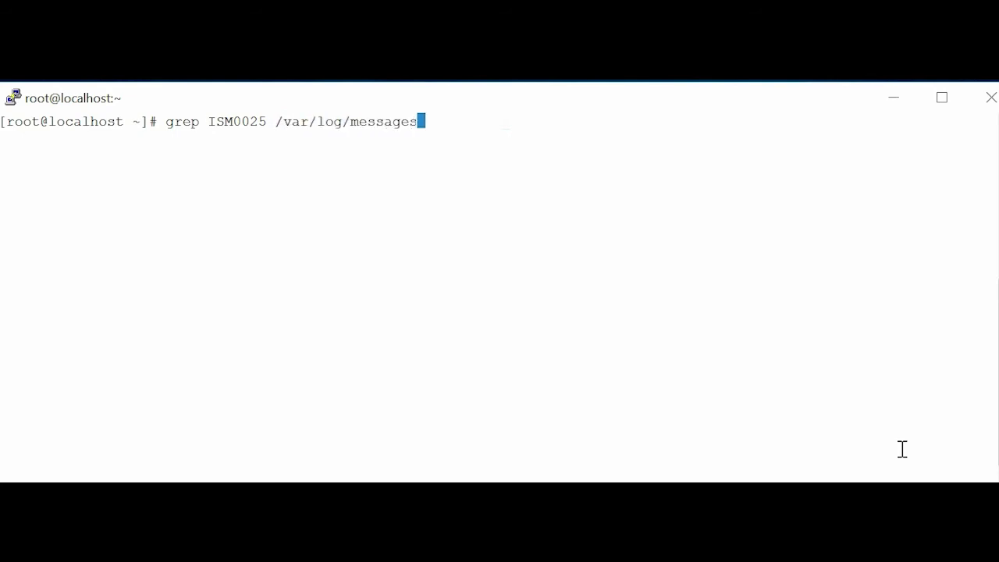
{"action": "type", "text": "  |tail -1"}
{"action": "key", "text": "Return"}
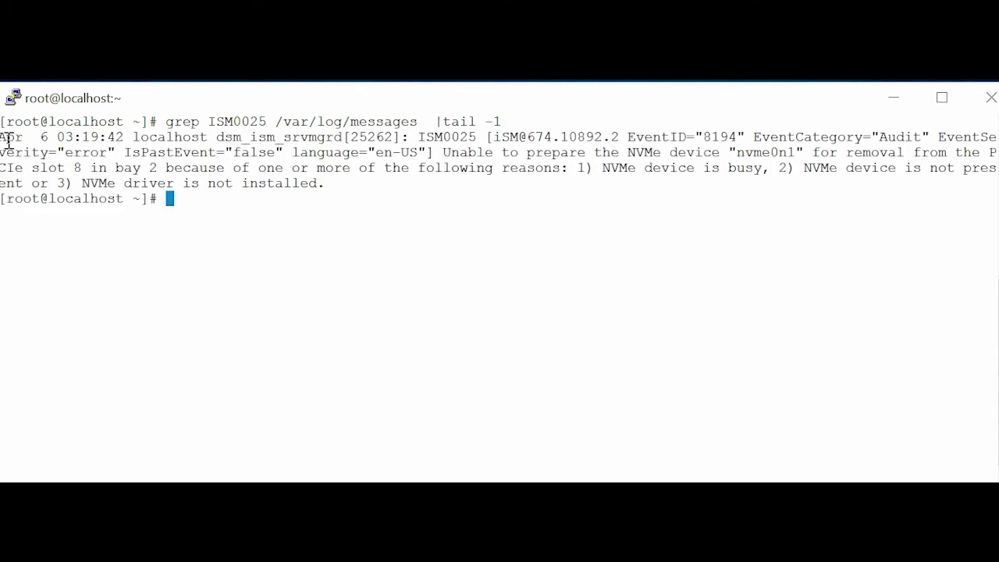
{"action": "left_click_drag", "start_coordinate": [2, 137], "coordinate": [975, 152]}
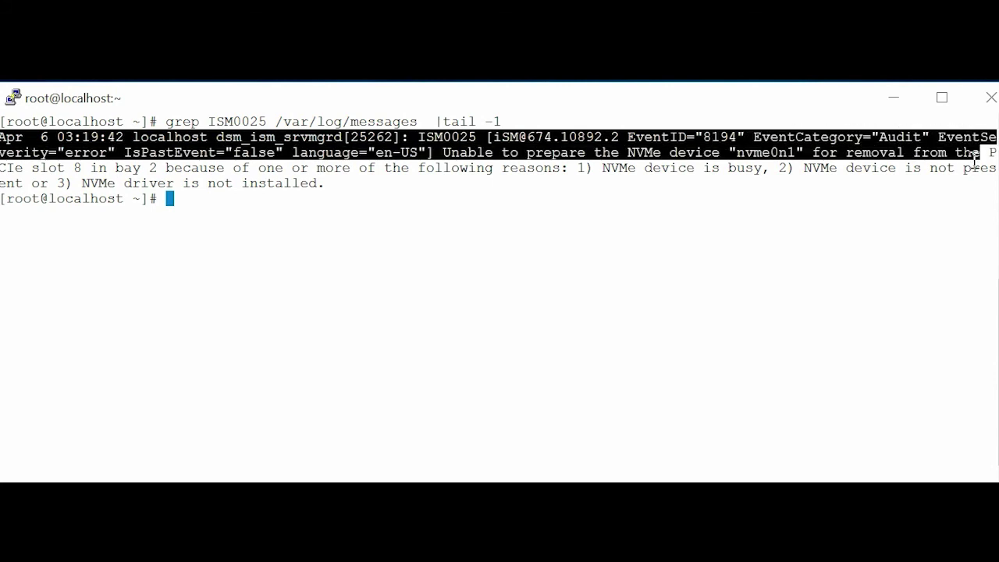
{"action": "left_click_drag", "start_coordinate": [975, 162], "coordinate": [977, 184]}
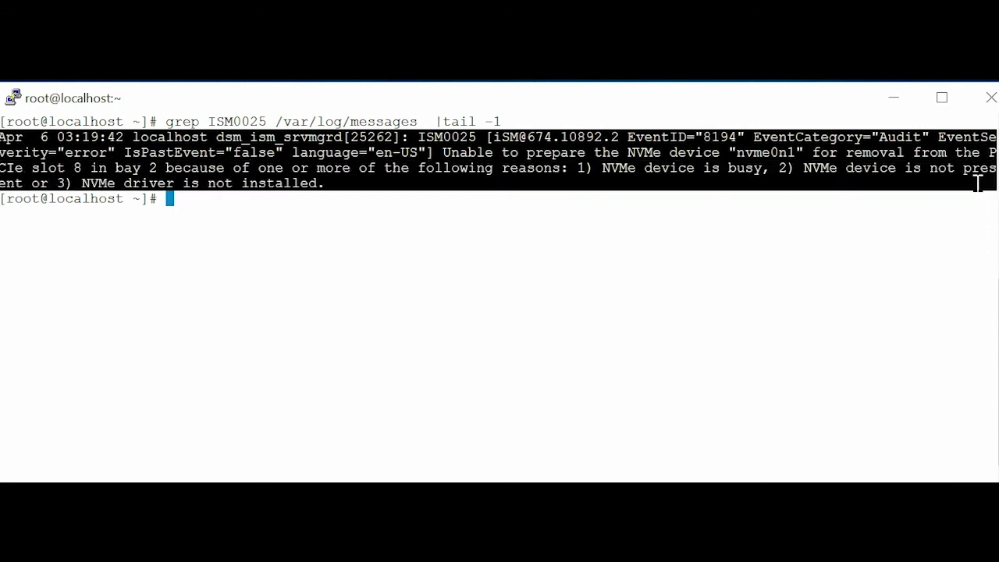